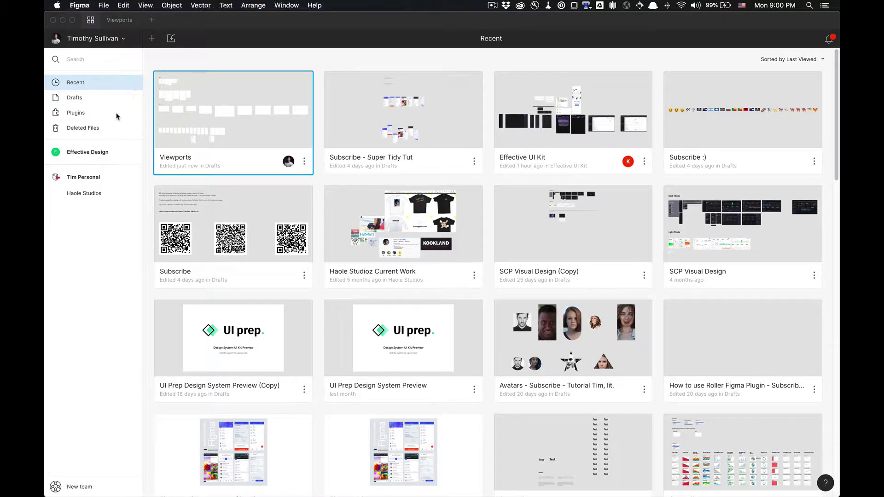
# Go to the Plugins overview and open the installed Viewports plugin's detail page.
pyautogui.click(112, 115)
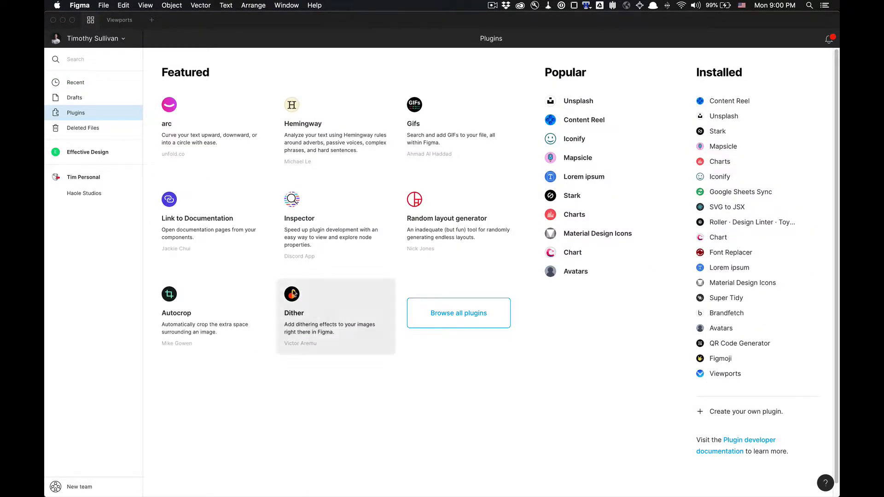
pyautogui.click(721, 374)
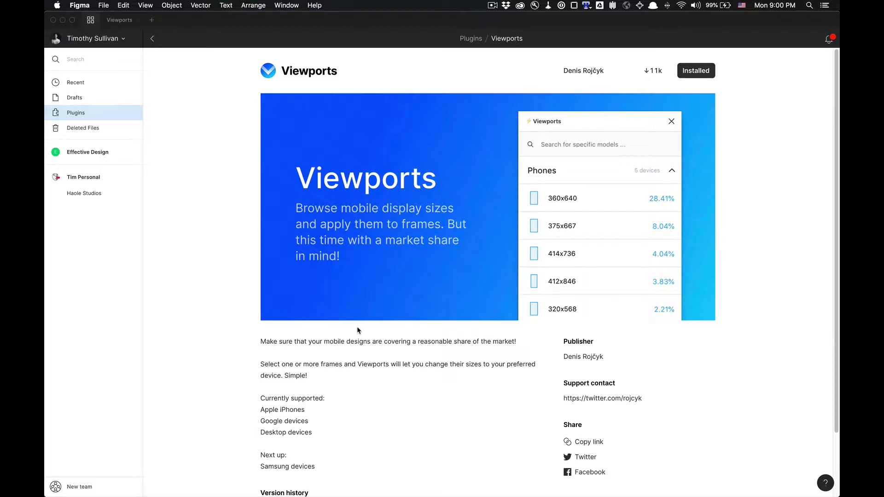
# Return to the Viewports file and scroll through the Phones, Tablets, Desktops, iPhones, iPads and Android frame rows.
pyautogui.click(119, 20)
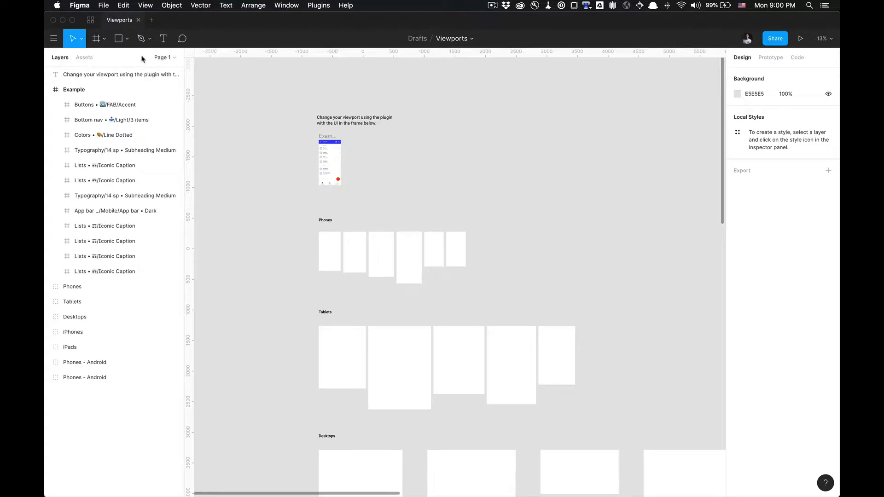
pyautogui.scroll(-3, 503, 295)
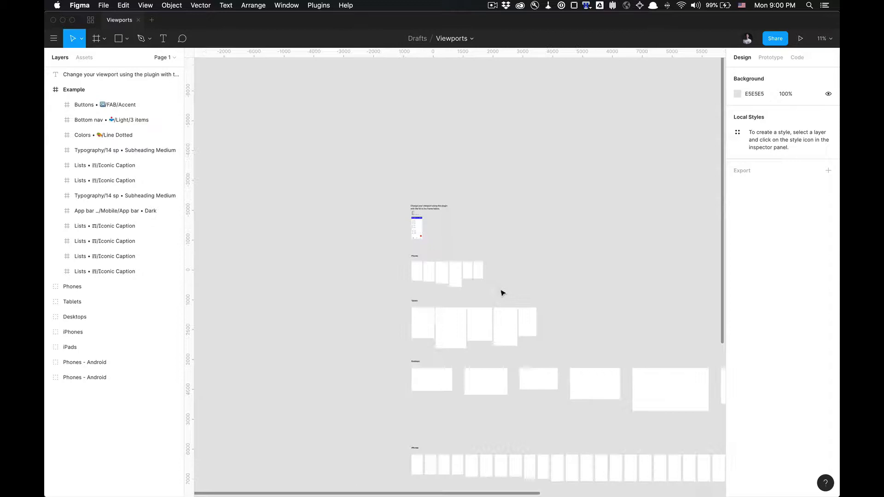
pyautogui.scroll(-3, 488, 256)
pyautogui.scroll(5, 475, 219)
pyautogui.scroll(-3, 411, 330)
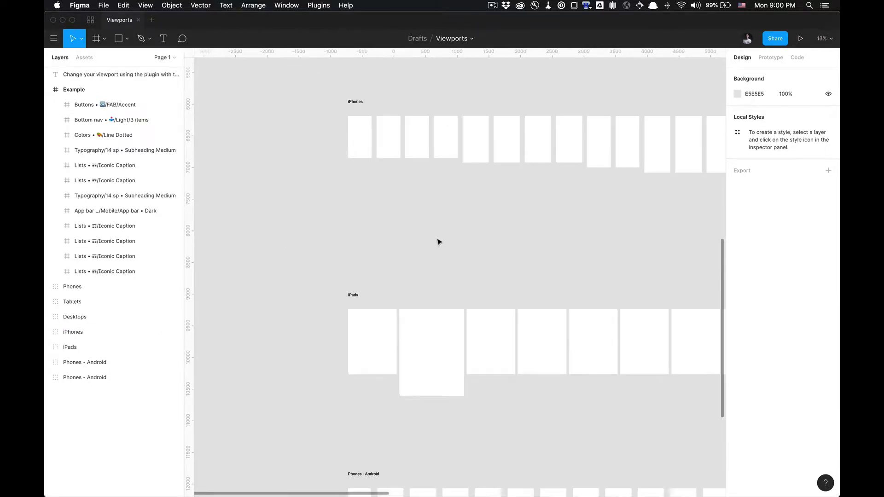
pyautogui.scroll(-2, 439, 254)
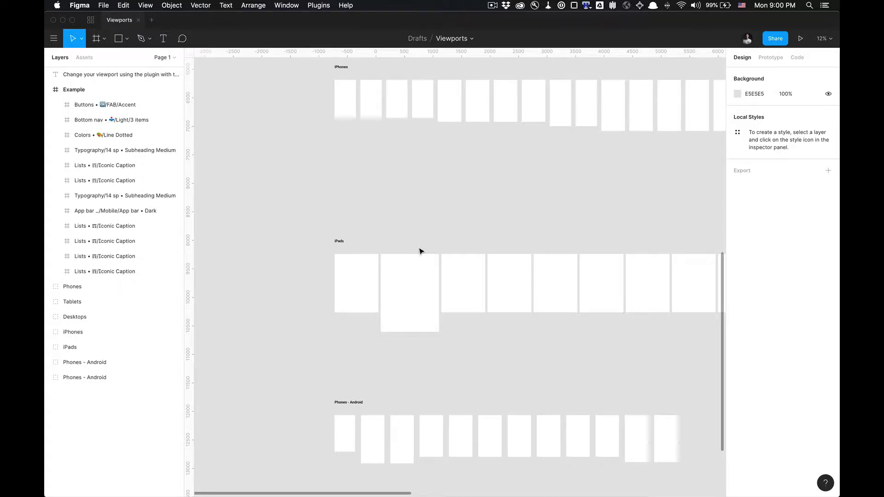
pyautogui.scroll(-2, 420, 251)
pyautogui.scroll(-3, 424, 257)
pyautogui.scroll(5, 424, 330)
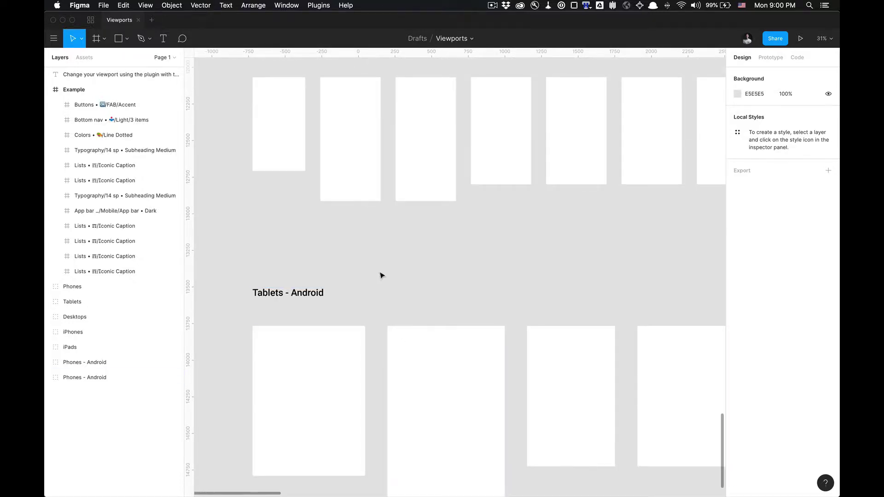
pyautogui.scroll(-10, 382, 275)
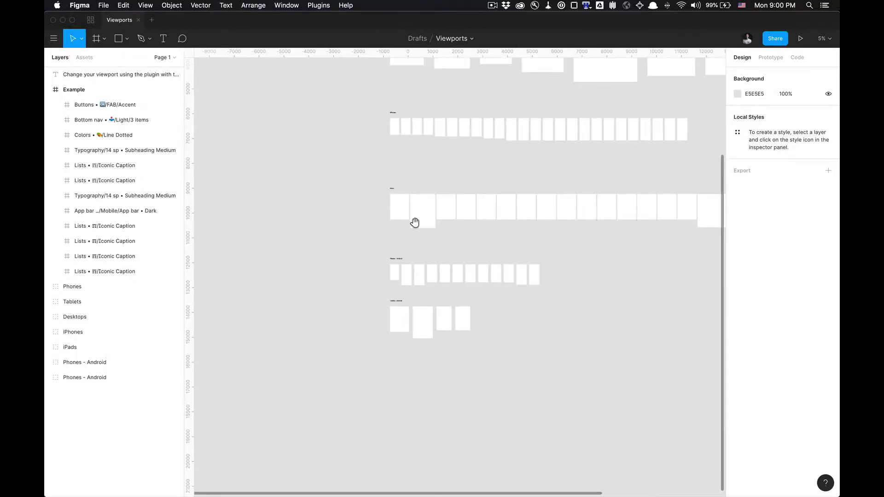
pyautogui.scroll(10, 415, 223)
# Bring up the canvas context menu and reach its Plugins submenu for Viewports.
pyautogui.rightClick(405, 170)
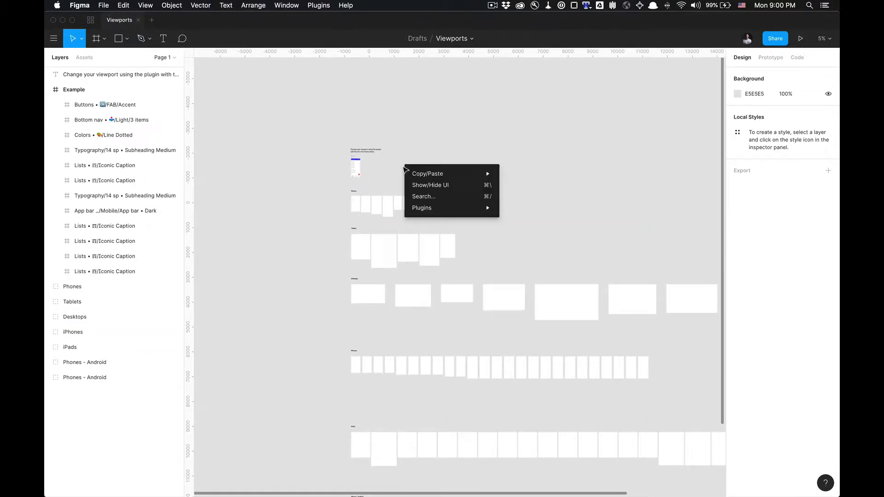
pyautogui.click(405, 159)
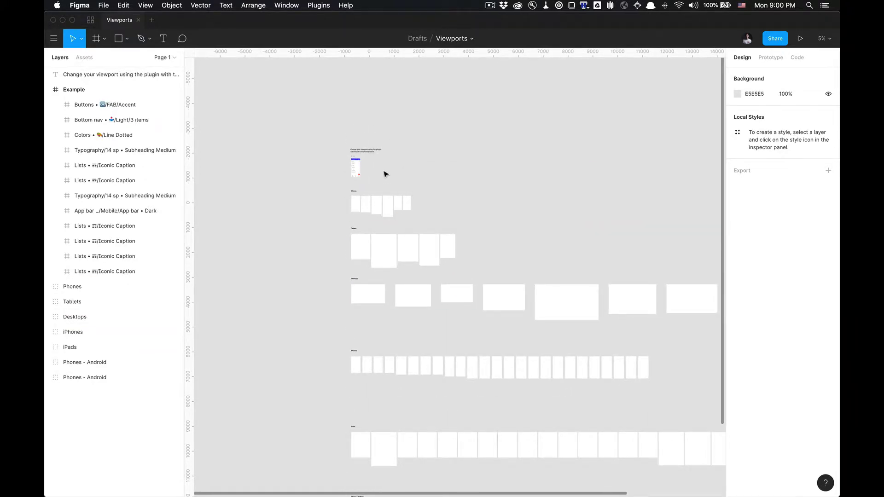
pyautogui.rightClick(386, 174)
pyautogui.moveTo(415, 211)
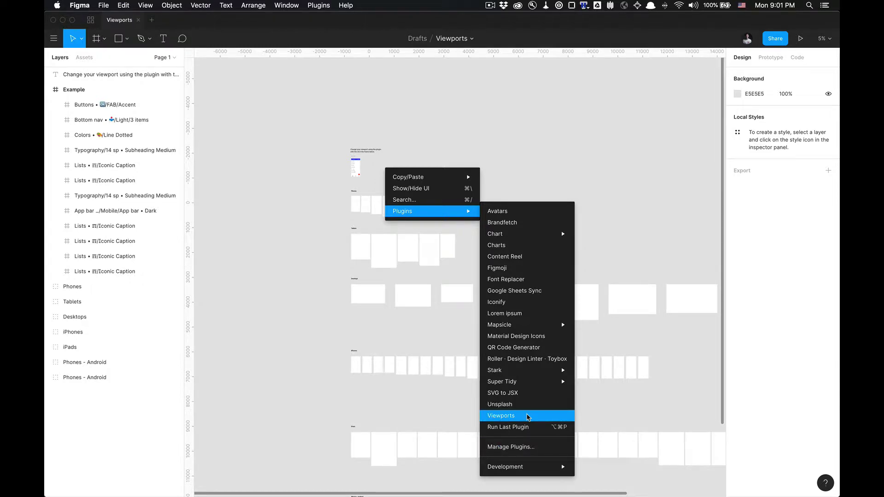
# Run Viewports, move its window clear of the frames, and preview the Phones size list.
pyautogui.click(528, 417)
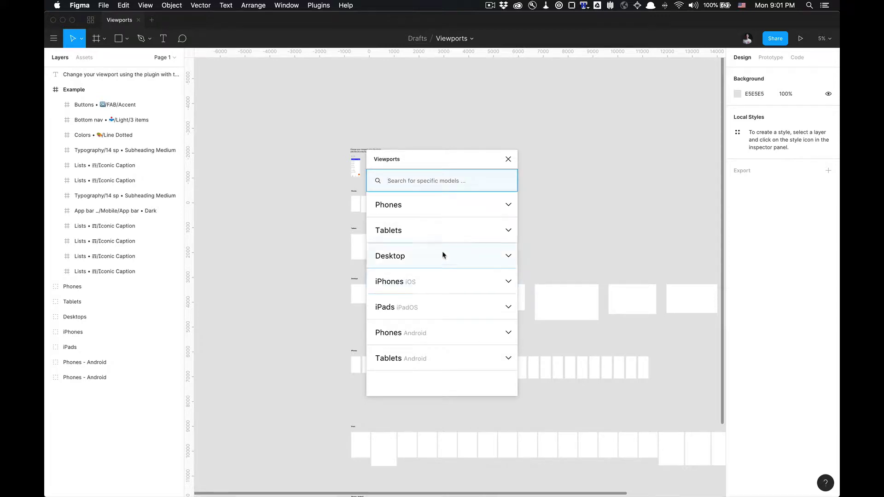
pyautogui.moveTo(448, 166); pyautogui.dragTo(602, 107)
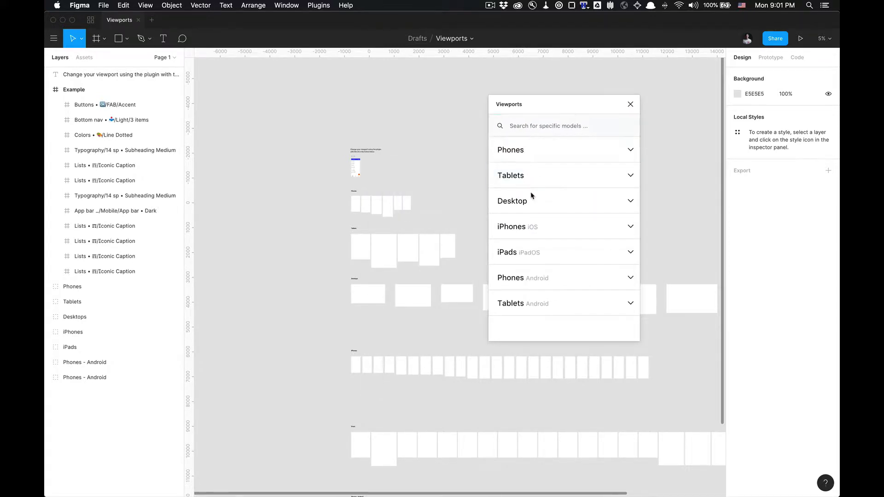
pyautogui.click(543, 153)
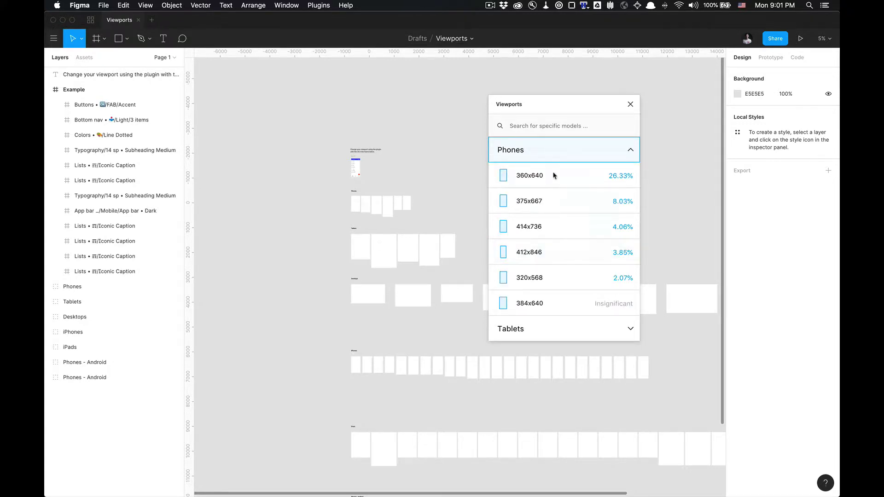
pyautogui.click(631, 150)
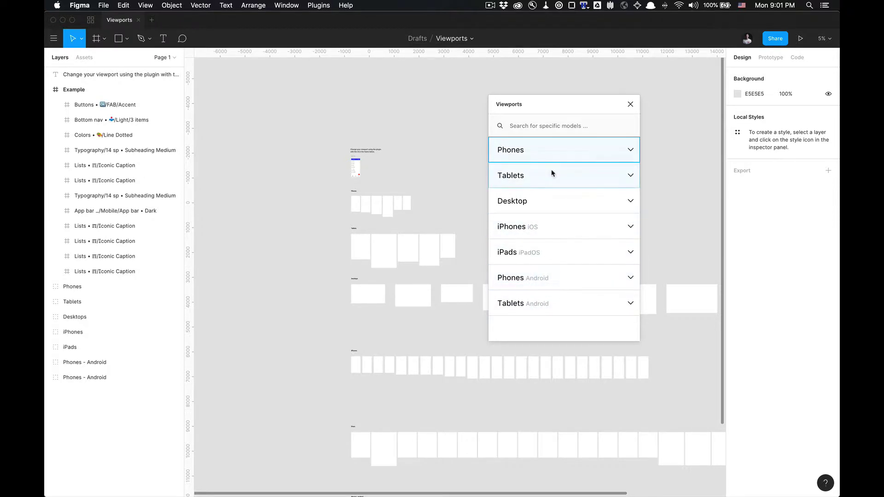
# Toggle the Phones list again and start searching for a specific device model.
pyautogui.click(561, 154)
pyautogui.click(566, 152)
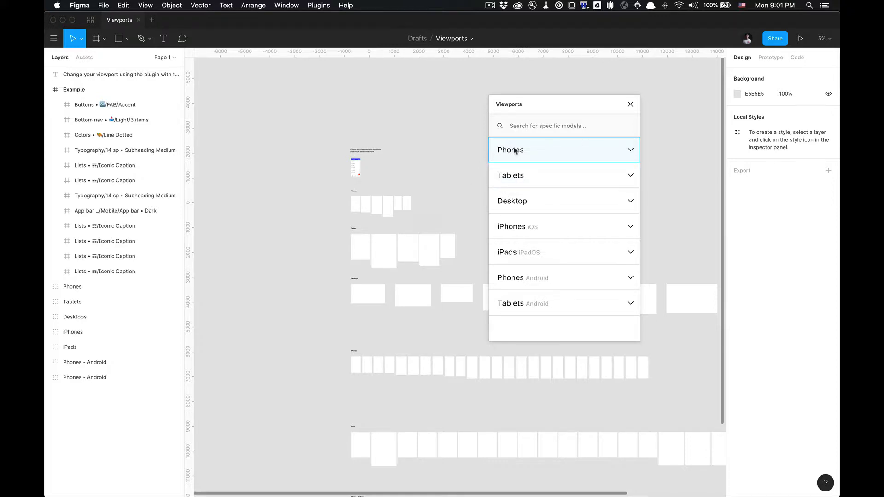
pyautogui.click(543, 126)
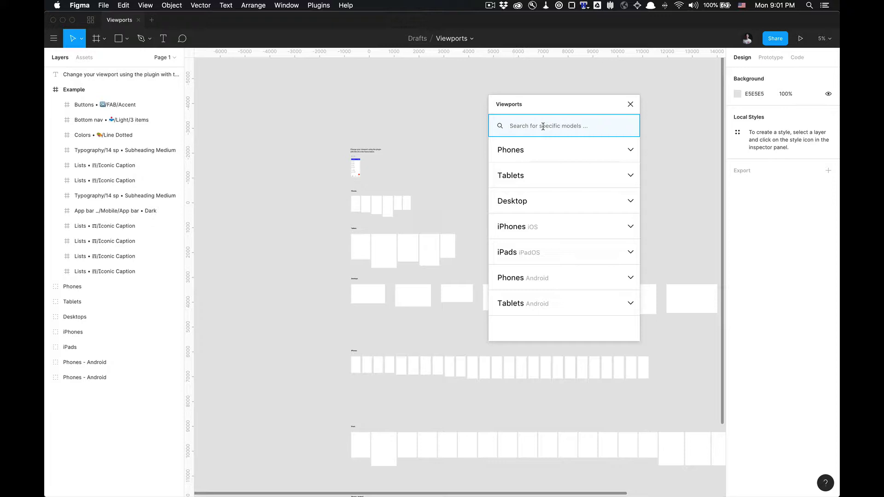
pyautogui.write('iPhone 11')
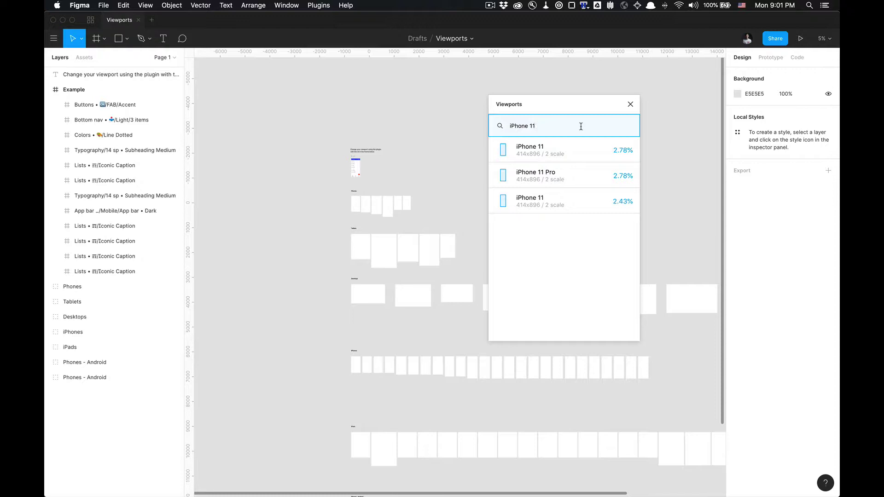
pyautogui.press('Return')
pyautogui.press('BackSpace')
pyautogui.press('BackSpace')
pyautogui.press('BackSpace')
pyautogui.press('BackSpace')
pyautogui.press('BackSpace')
pyautogui.press('BackSpace')
pyautogui.press('BackSpace')
pyautogui.press('BackSpace')
pyautogui.press('BackSpace')
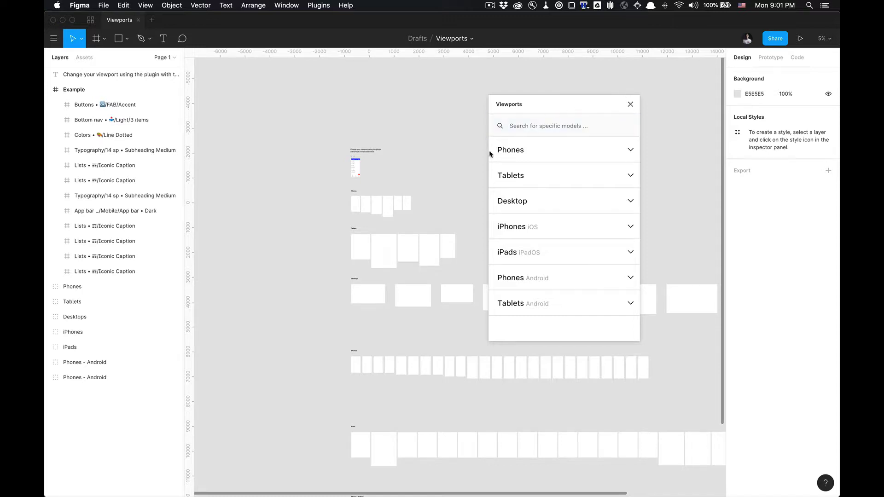
# Zoom to the 360×740 Example frame, select it, and nudge the Viewports window left.
pyautogui.scroll(5, 363, 154)
pyautogui.scroll(10, 321, 173)
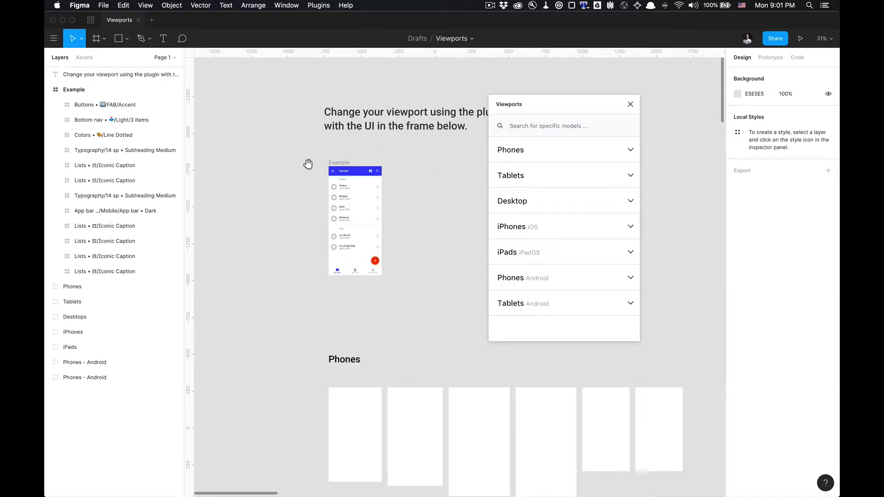
pyautogui.scroll(-5, 308, 160)
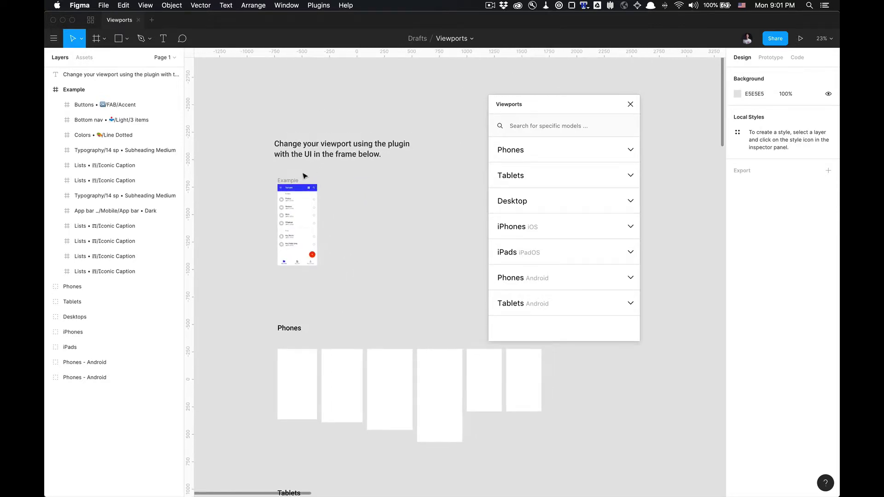
pyautogui.scroll(3, 306, 173)
pyautogui.click(277, 186)
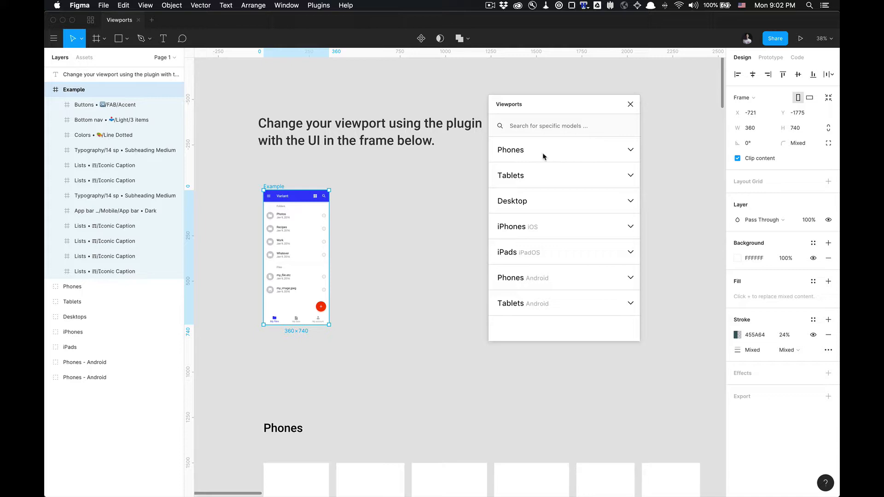
pyautogui.moveTo(583, 114); pyautogui.dragTo(518, 113)
# Resize the Example frame to 414×736 from the Phones list and recentre the view on it.
pyautogui.click(478, 158)
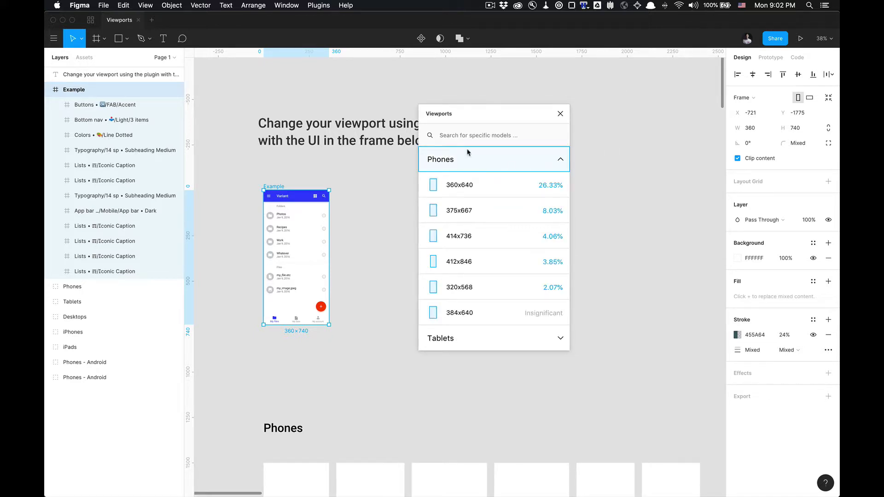
pyautogui.click(464, 159)
pyautogui.click(467, 159)
pyautogui.click(490, 238)
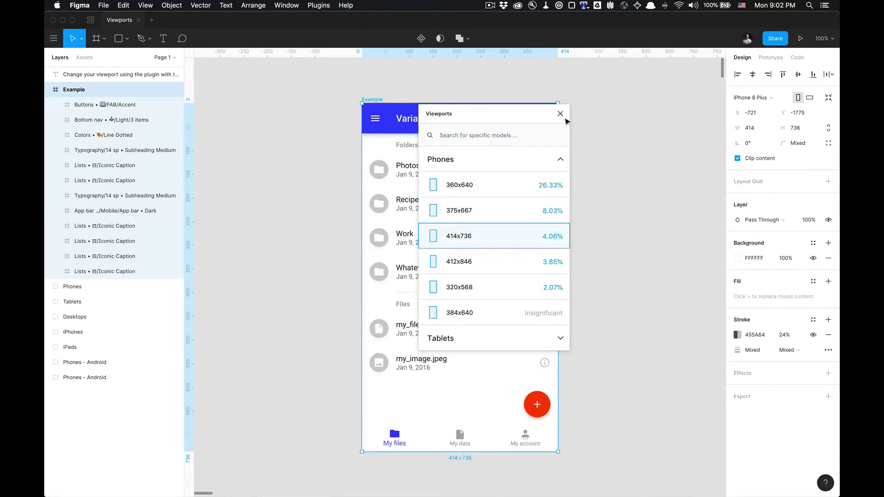
pyautogui.moveTo(517, 115); pyautogui.dragTo(715, 115)
pyautogui.scroll(-10, 571, 196)
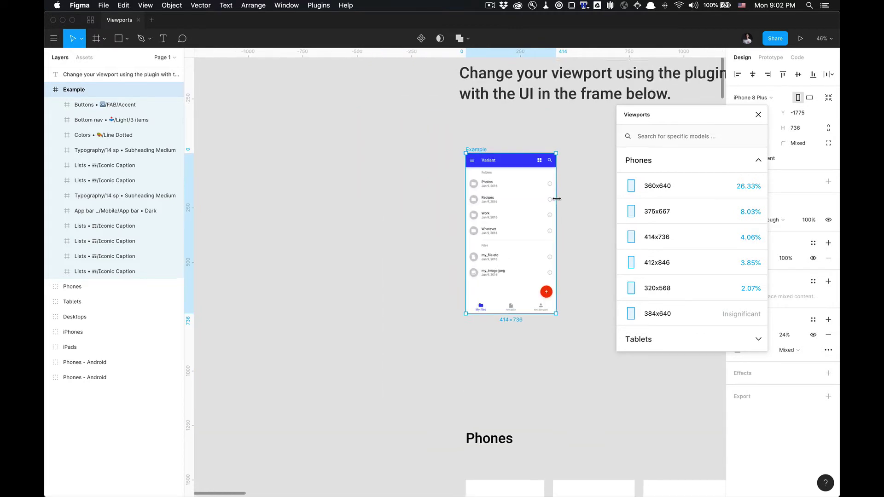
pyautogui.moveTo(573, 196); pyautogui.dragTo(426, 210)
pyautogui.scroll(3, 409, 247)
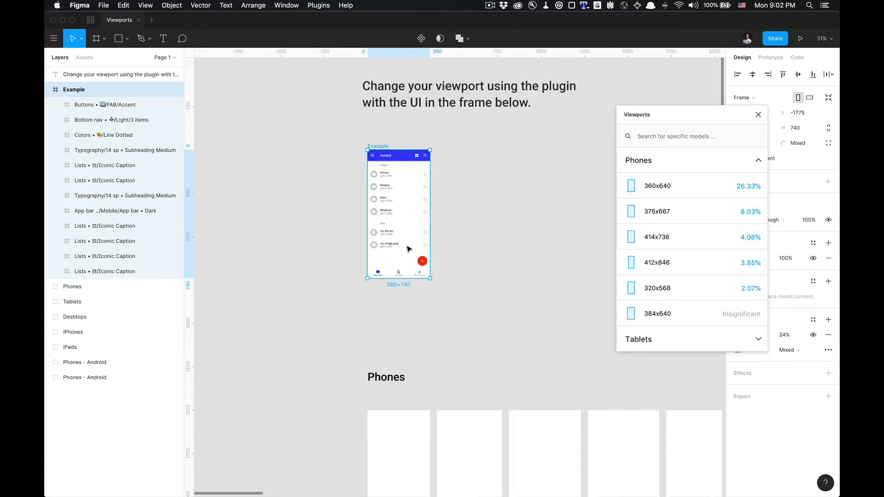
pyautogui.scroll(5, 476, 188)
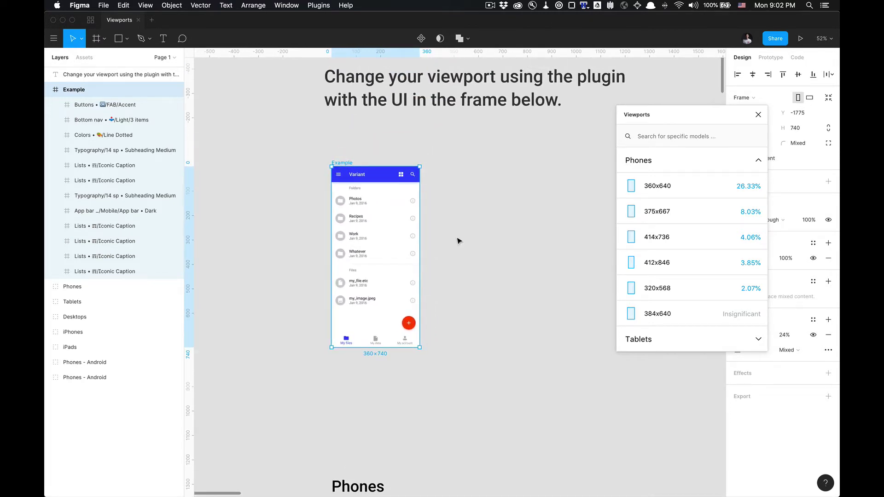
# Toggle the Example frame between 414×736 and 360×740 with undo/redo, ending at 360×740.
pyautogui.press('super+z')
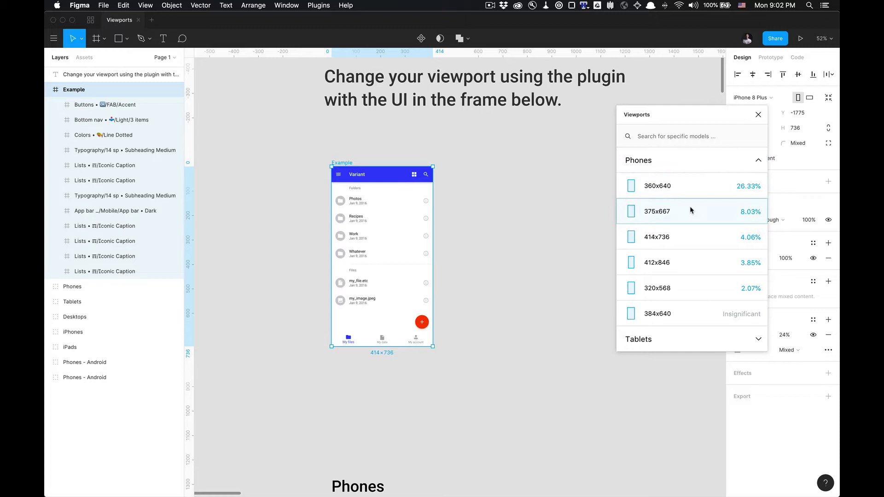
pyautogui.press('super+shift+z')
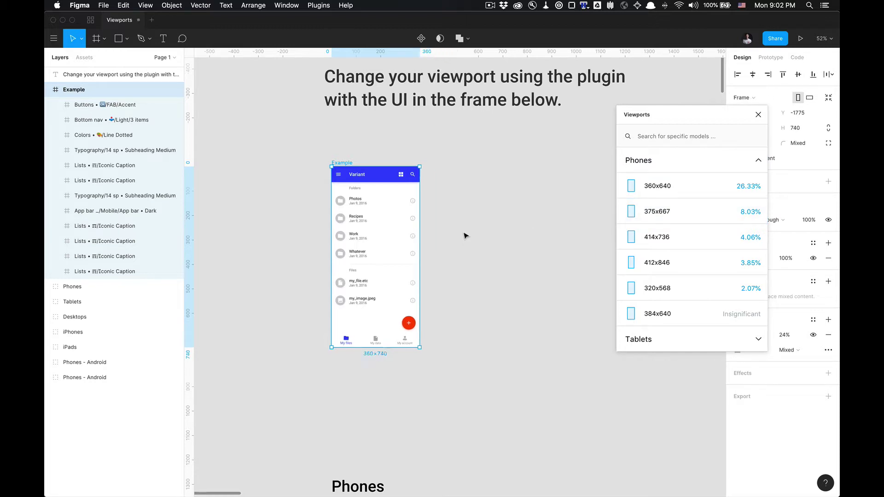
pyautogui.press('super+z')
pyautogui.press('super+shift+z')
pyautogui.press('super+z')
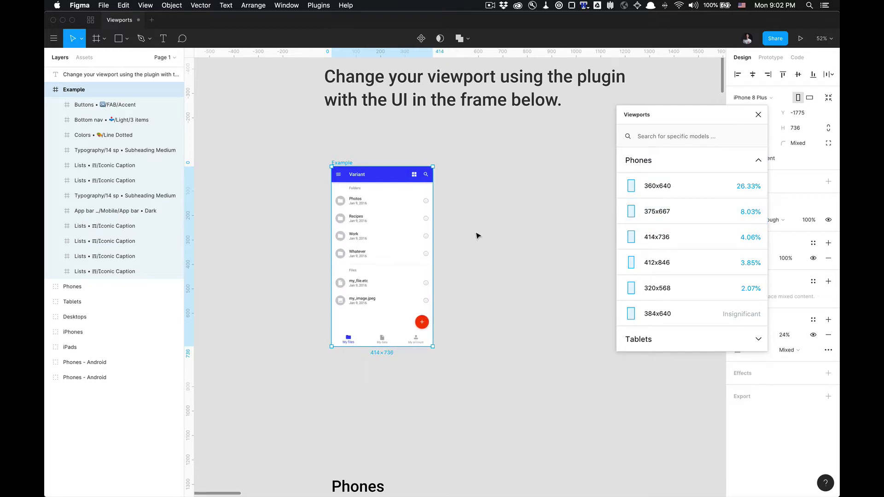
pyautogui.press('super+shift+z')
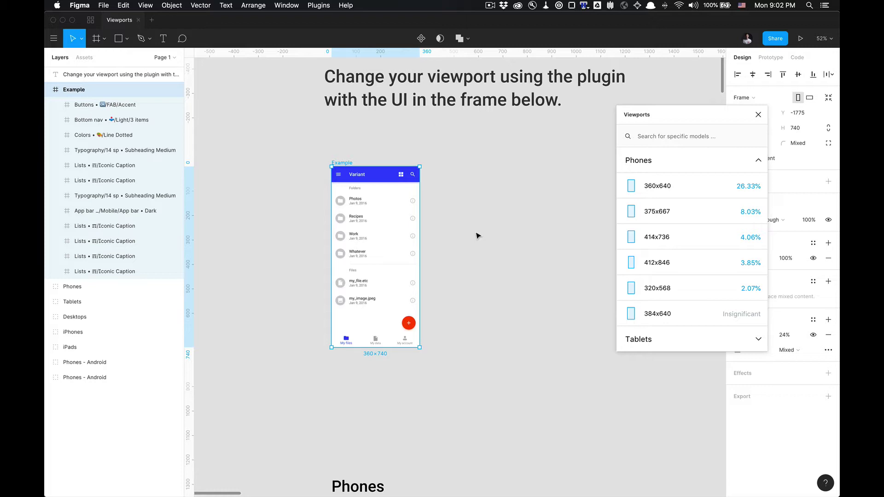
pyautogui.click(478, 236)
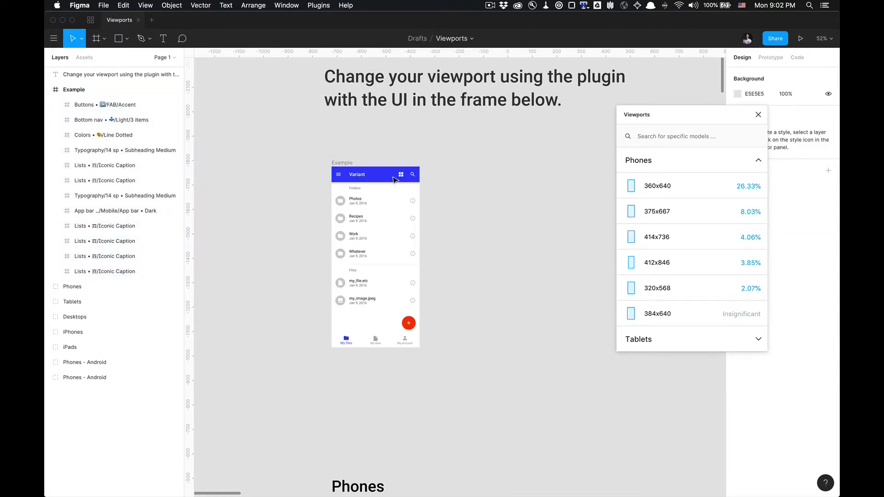
pyautogui.click(345, 164)
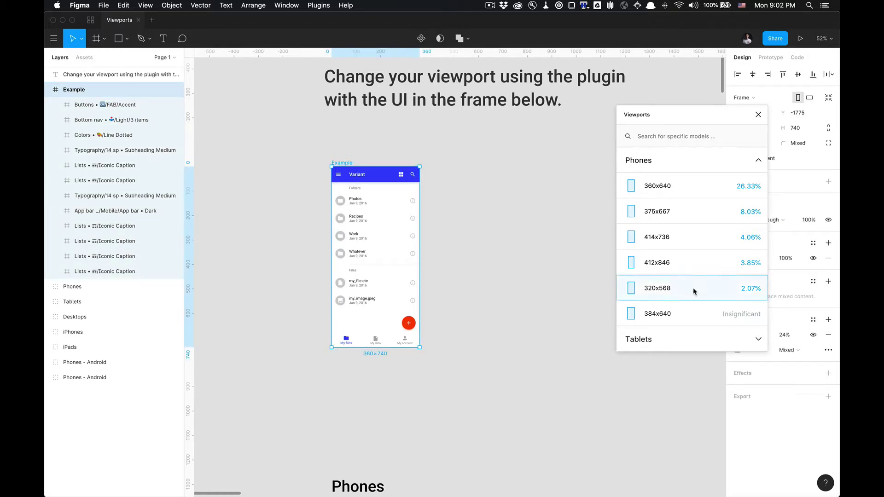
# Preview the Example frame at 1366×768 from the Desktop list, then undo back to 360×740.
pyautogui.click(695, 160)
pyautogui.click(696, 216)
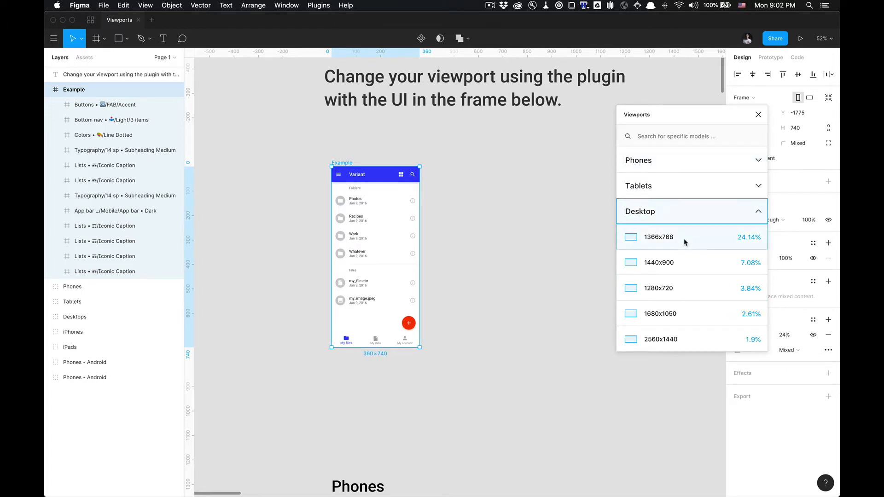
pyautogui.click(684, 237)
pyautogui.hotkey('ctrl', 'z')
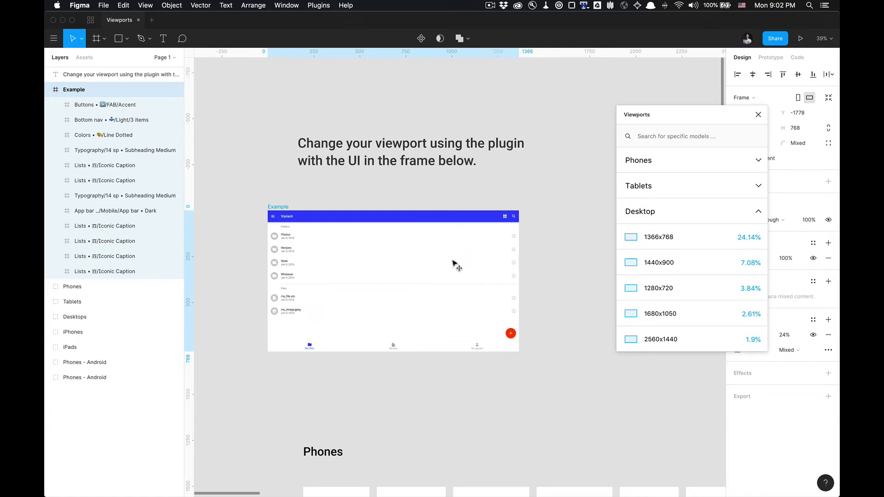
pyautogui.hotkey('ctrl', 'shift', 'z')
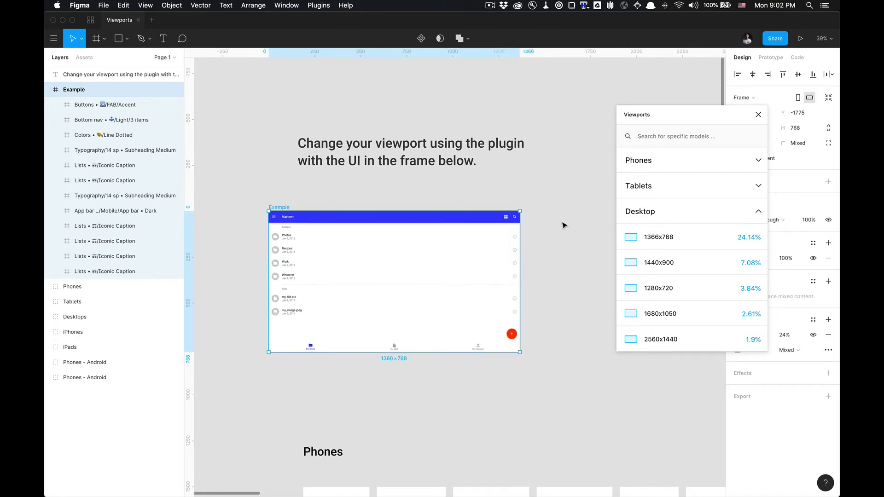
pyautogui.hotkey('ctrl', 'z')
pyautogui.click(523, 254)
pyautogui.scroll(-5, 522, 254)
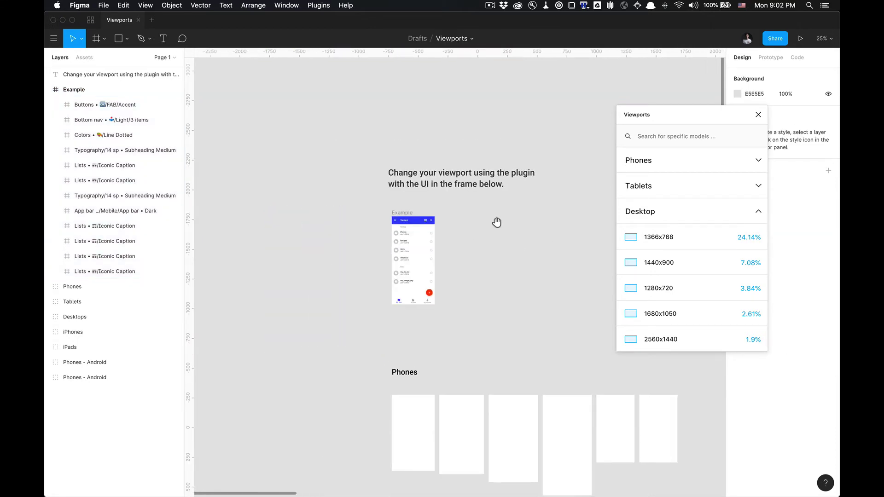
# Close the Viewports plugin and pan to the device-frame sections.
pyautogui.click(759, 114)
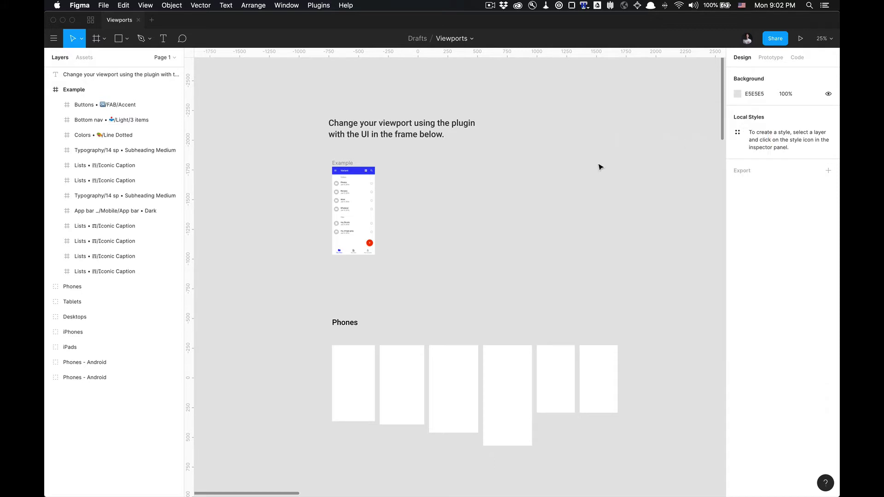
pyautogui.scroll(-4, 529, 225)
pyautogui.moveTo(507, 229); pyautogui.dragTo(428, 183)
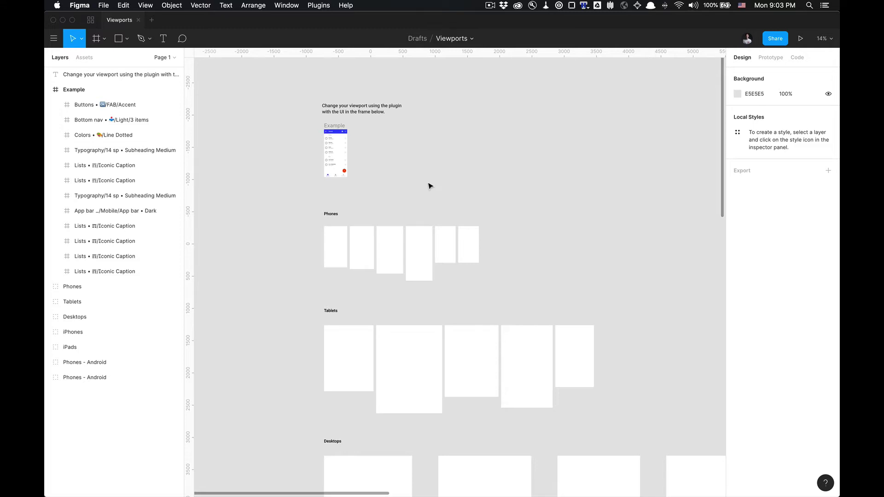
# Select everything inside the Phones group, then clear the selection and pan to Tablets and Desktops.
pyautogui.click(367, 234)
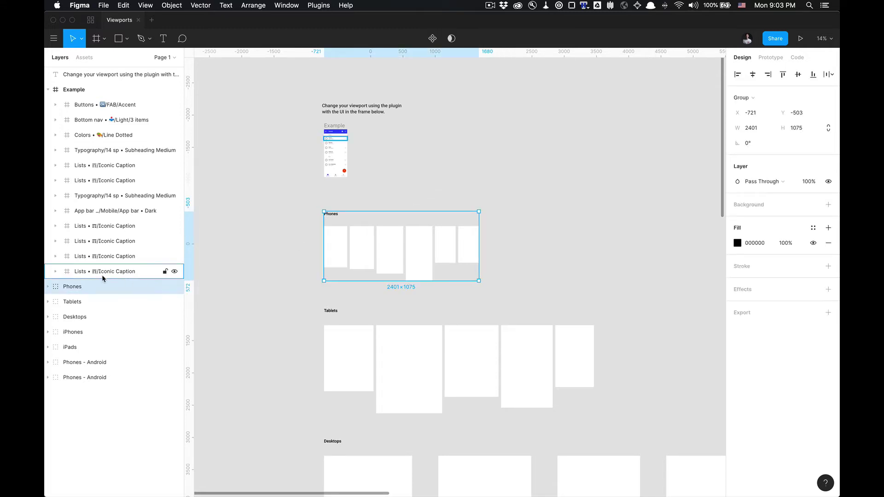
pyautogui.press('Return')
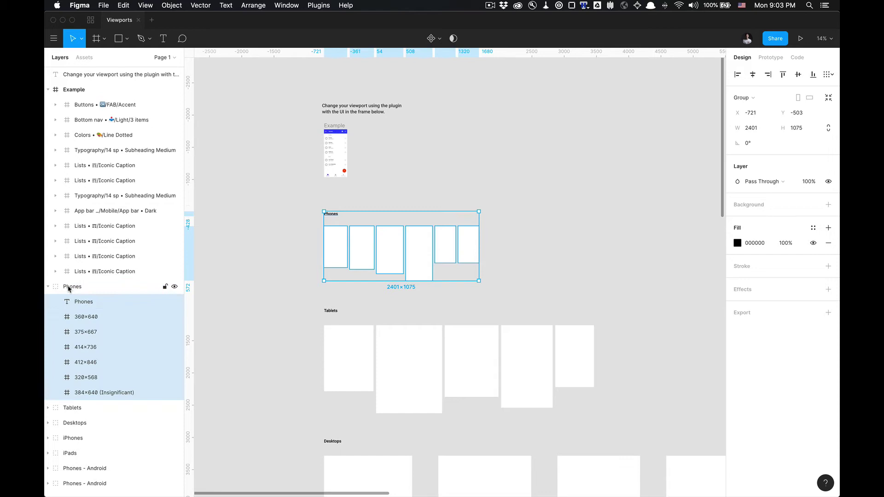
pyautogui.click(295, 305)
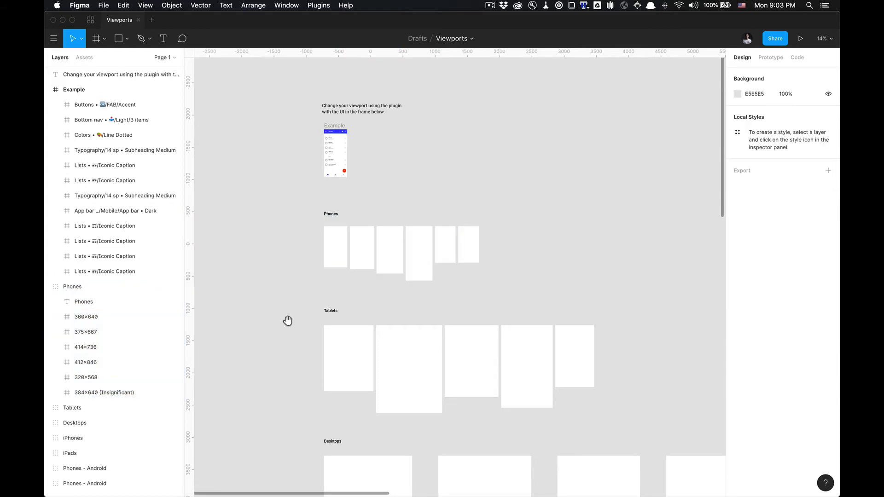
pyautogui.scroll(-2, 279, 316)
pyautogui.moveTo(276, 312); pyautogui.dragTo(309, 230)
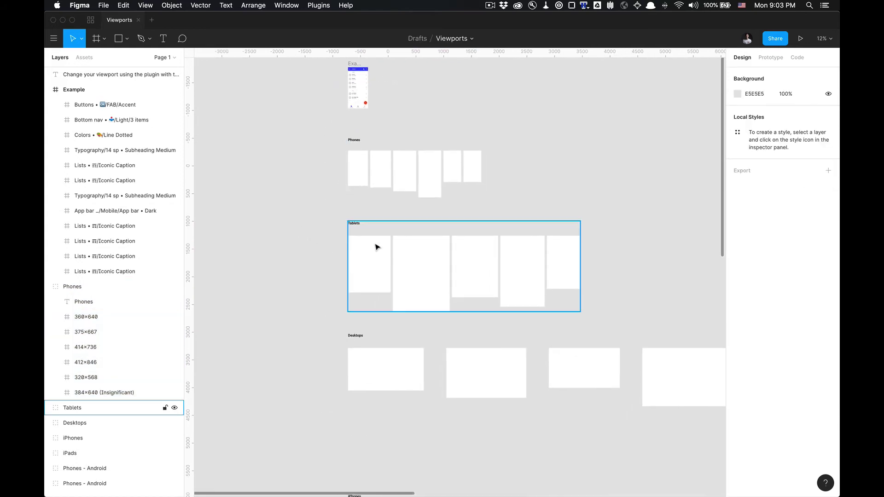
# Relaunch Viewports from the canvas Plugins menu and move its window away from the frames.
pyautogui.rightClick(325, 234)
pyautogui.moveTo(369, 270)
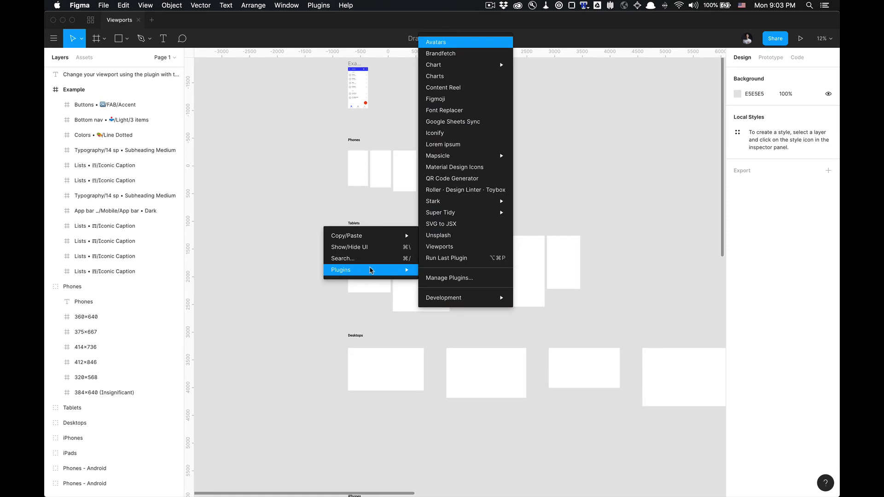
pyautogui.click(483, 244)
pyautogui.moveTo(464, 160); pyautogui.dragTo(687, 106)
# Expand the iPads list showing iPad Air 3, iPad Pro (9.7) and iPad 2 at 768x1024.
pyautogui.click(689, 254)
pyautogui.scroll(-10, 359, 330)
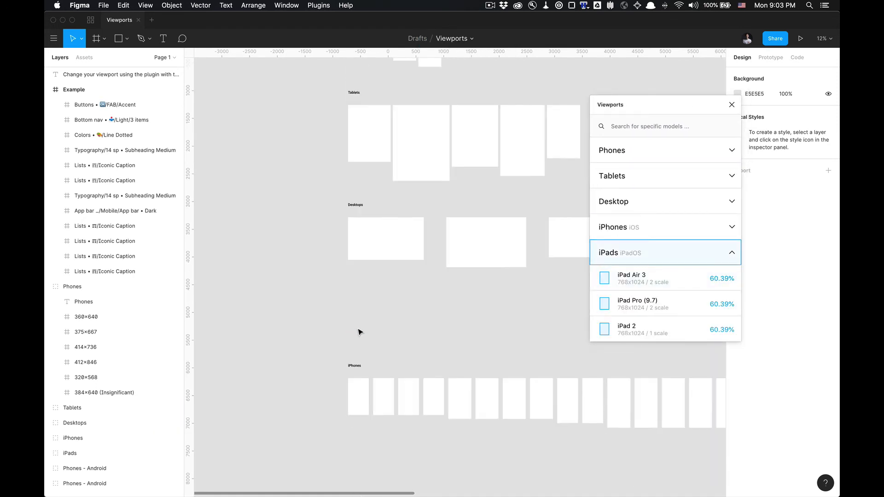
pyautogui.scroll(-12, 381, 326)
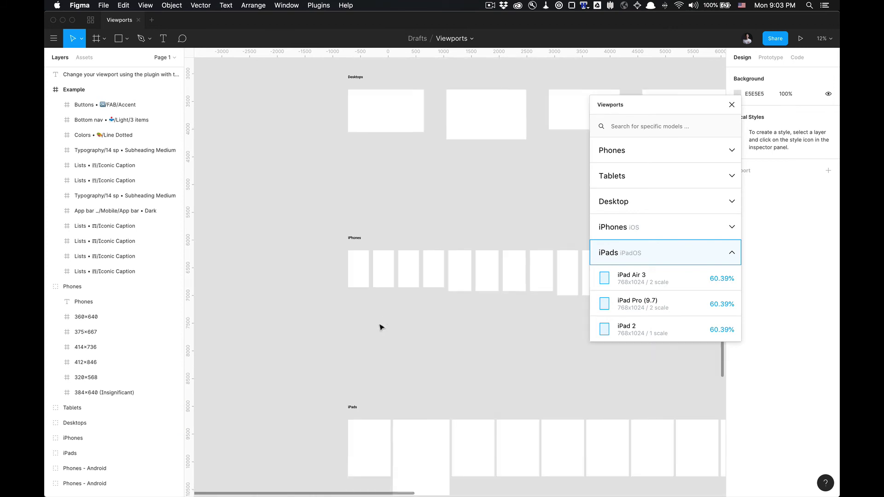
pyautogui.scroll(-3, 384, 349)
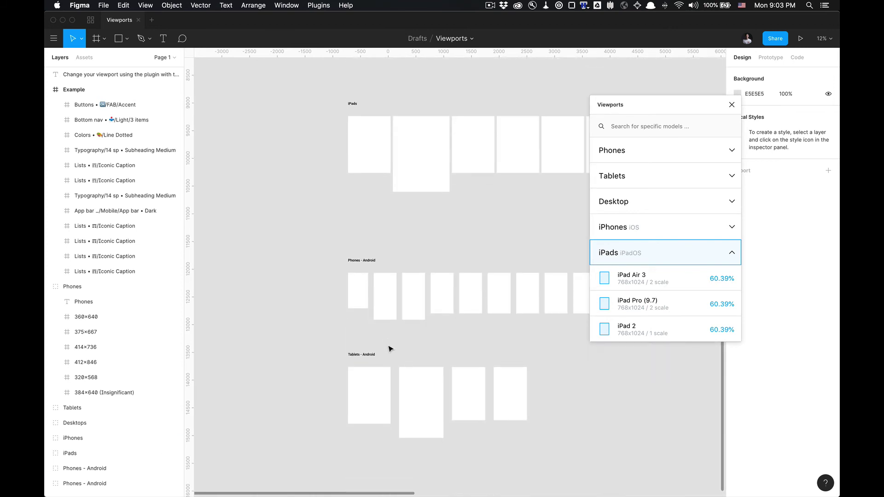
pyautogui.scroll(-5, 397, 353)
pyautogui.scroll(15, 431, 331)
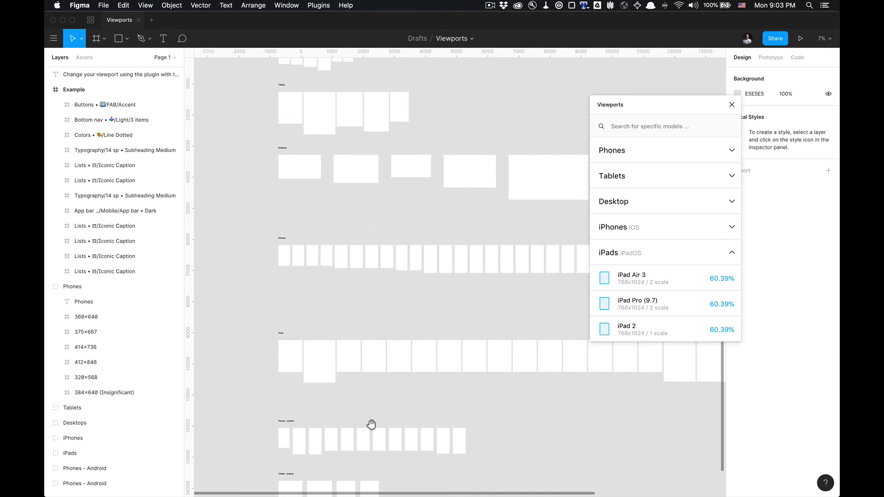